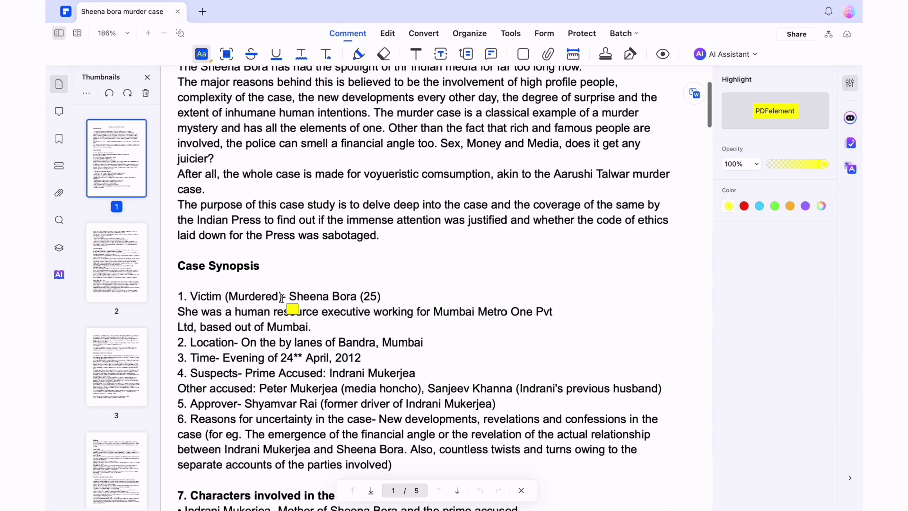
mouse_move(435, 243)
mouse_down()
mouse_move(312, 258)
mouse_move(417, 248)
mouse_move(514, 264)
mouse_up()
scroll(312, 258, down, 2)
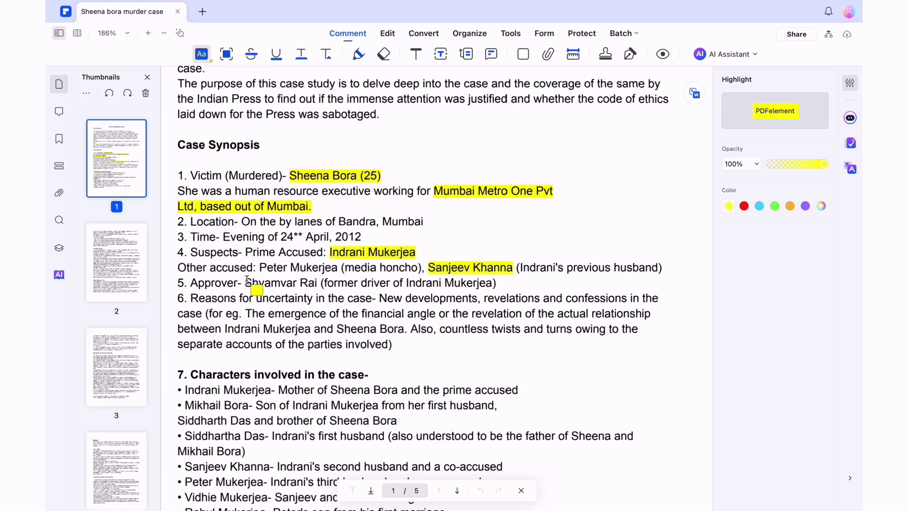
drag(246, 280, 498, 280)
scroll(501, 280, down, 3)
scroll(505, 280, down, 3)
drag(281, 211, 426, 242)
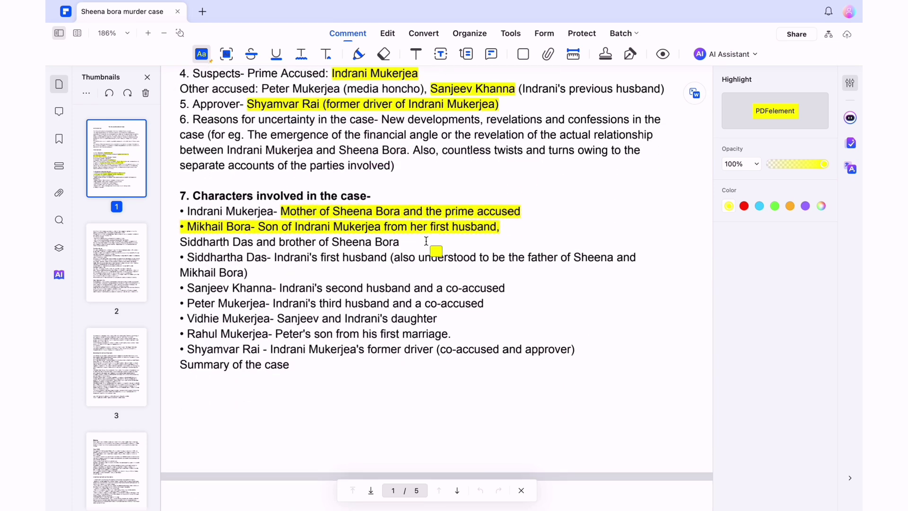
drag(181, 241, 253, 241)
drag(180, 273, 247, 272)
scroll(278, 350, down, 1)
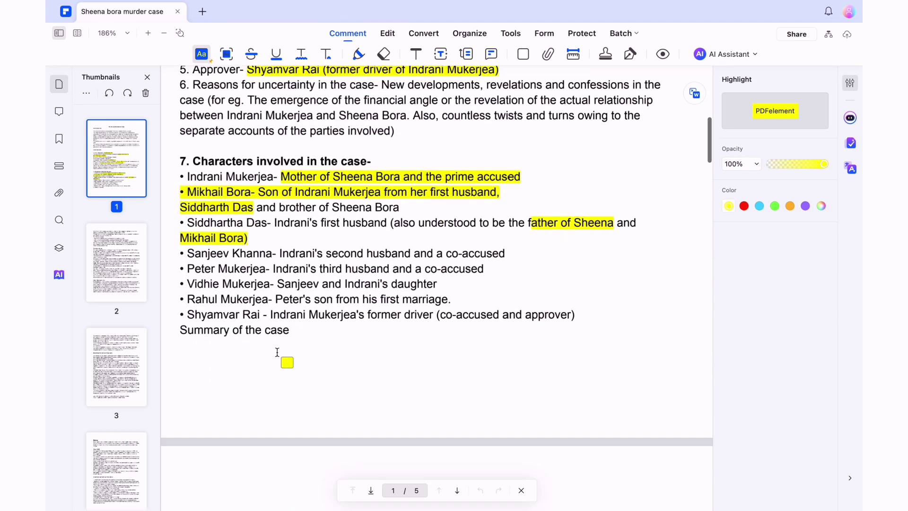
Step: Strike out 'separate accounts of the parties involved', then move to page 2 with Squiggly Line
click(251, 54)
scroll(279, 126, up, 2)
drag(180, 182, 388, 184)
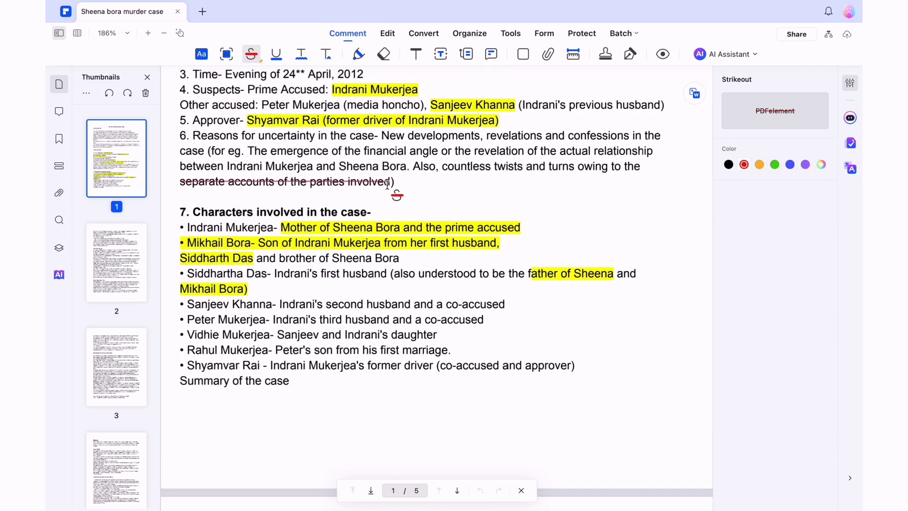
click(301, 54)
scroll(331, 189, up, 3)
scroll(473, 163, down, 3)
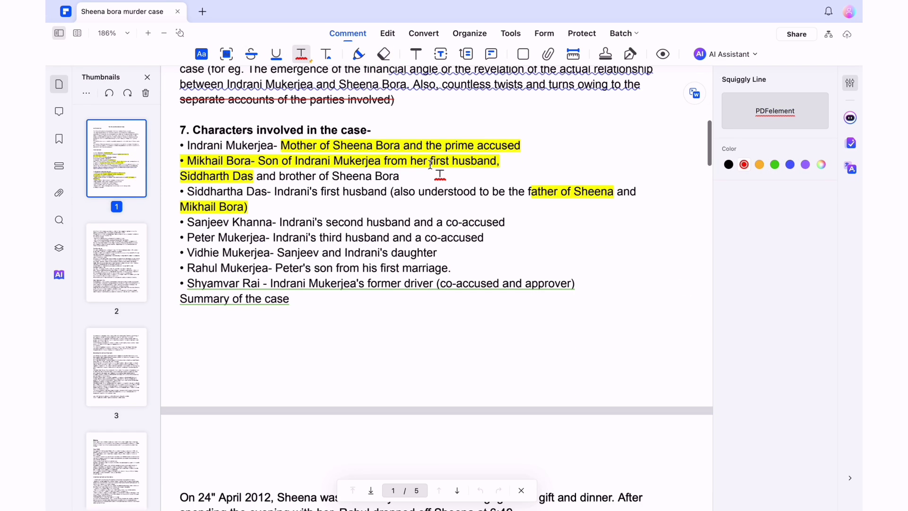
scroll(429, 164, down, 7)
scroll(430, 164, down, 3)
scroll(237, 156, down, 3)
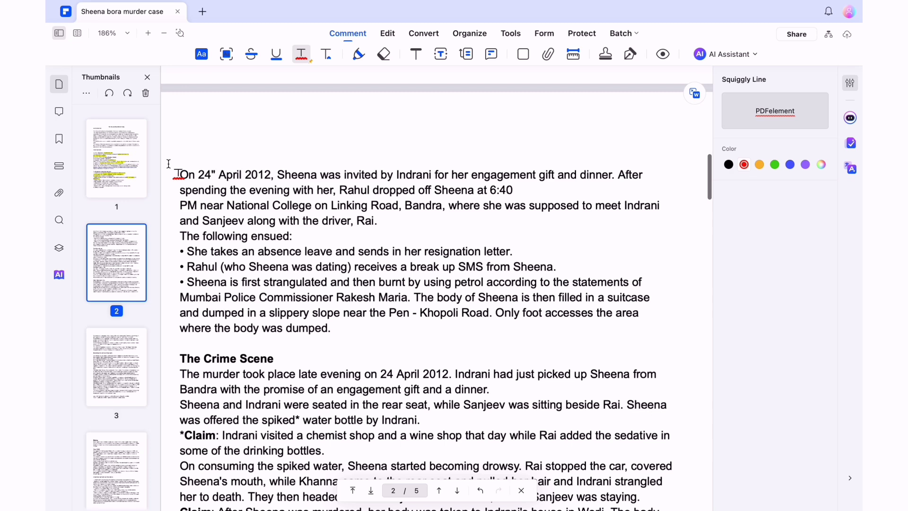
Step: Squiggle-underline page 2's first line and add a smaller 'The case' text box
drag(183, 176, 601, 178)
text(The ca)
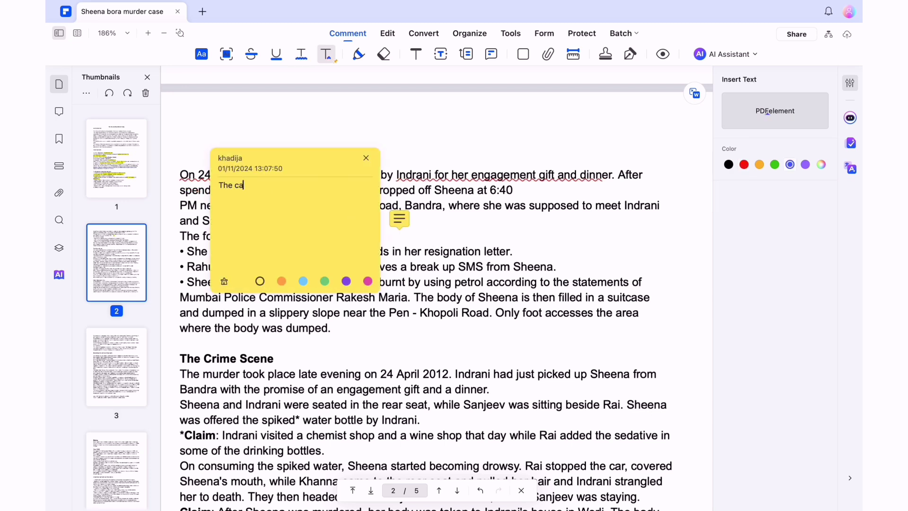
text(se gets a twist after years)
click(440, 54)
click(598, 118)
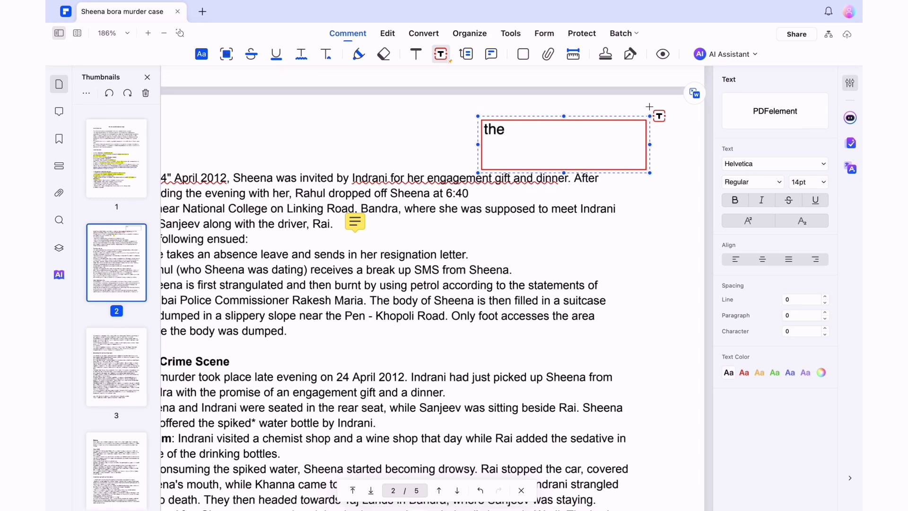
text(The Case)
click(809, 182)
click(803, 213)
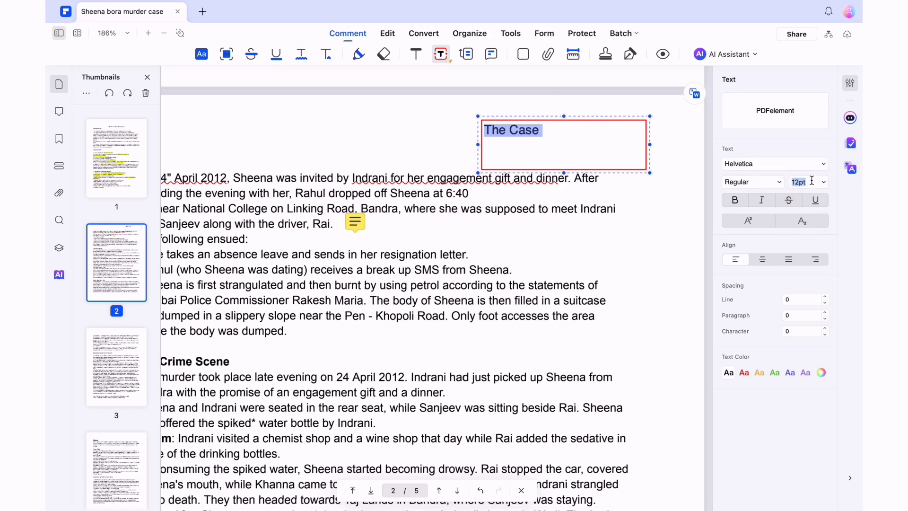
Step: Add a 'so sus' callout, undo it, and point a callout at The Crime Scene
click(466, 54)
mouse_move(381, 248)
mouse_down()
mouse_move(509, 220)
mouse_move(567, 234)
mouse_up()
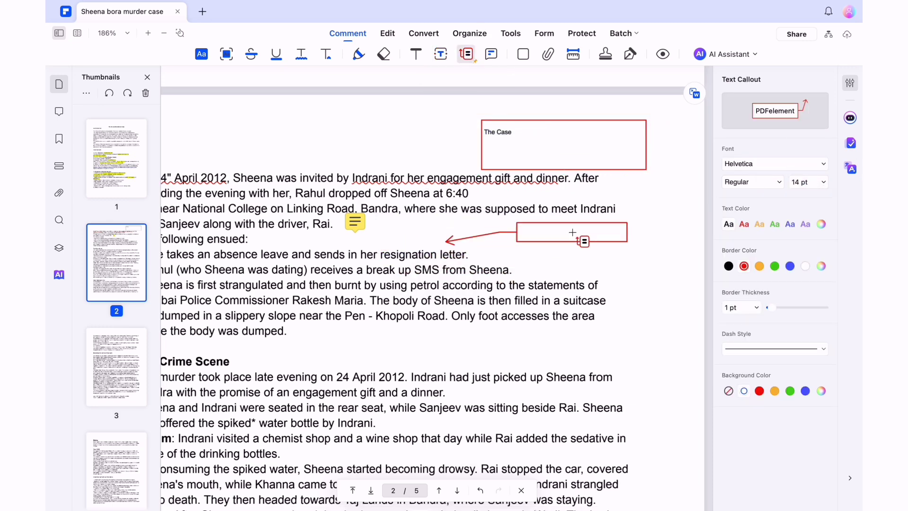
click(808, 182)
text(so sus)
click(512, 129)
drag(512, 129, 522, 112)
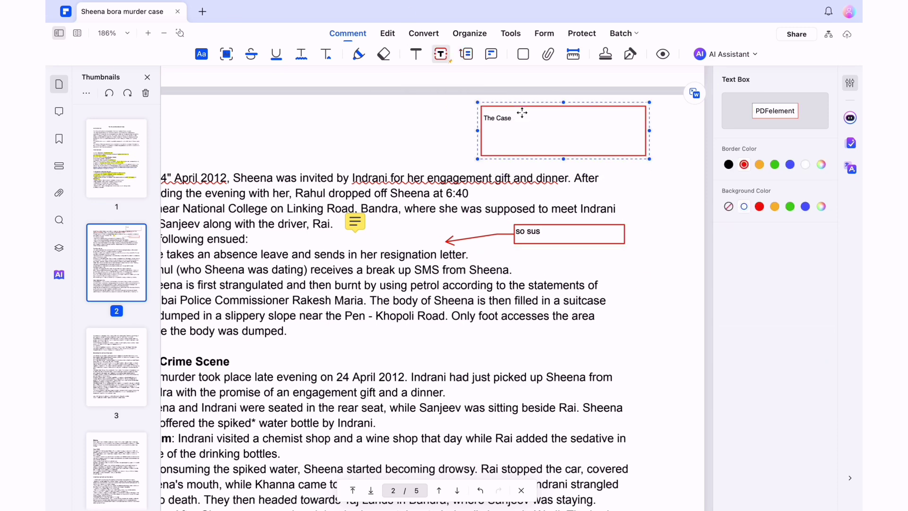
click(536, 149)
key(ctrl+z)
drag(293, 133, 440, 113)
text(On the murder day)
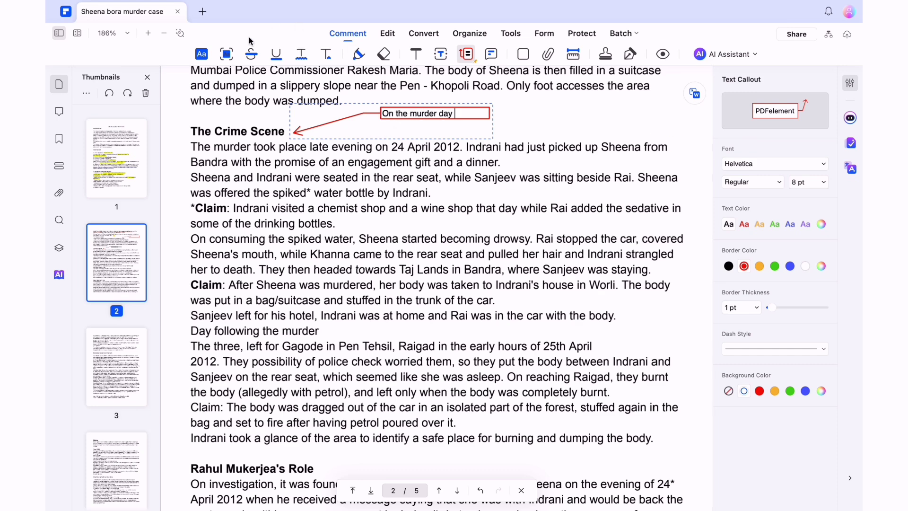
Step: Highlight the sentence about Indrani picking up Sheena in light pink
click(201, 54)
click(805, 206)
mouse_move(391, 146)
mouse_down()
mouse_move(462, 146)
mouse_move(500, 162)
mouse_up()
click(820, 206)
click(596, 154)
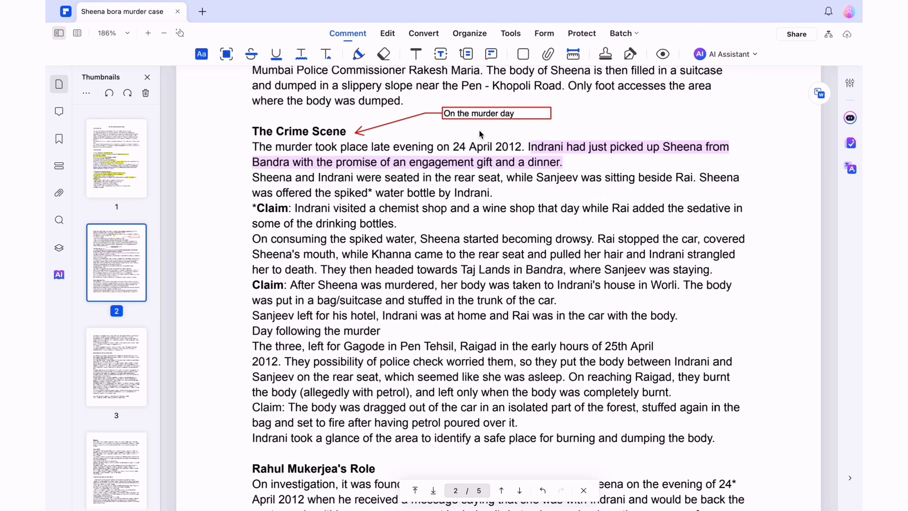
drag(174, 118, 678, 288)
click(604, 54)
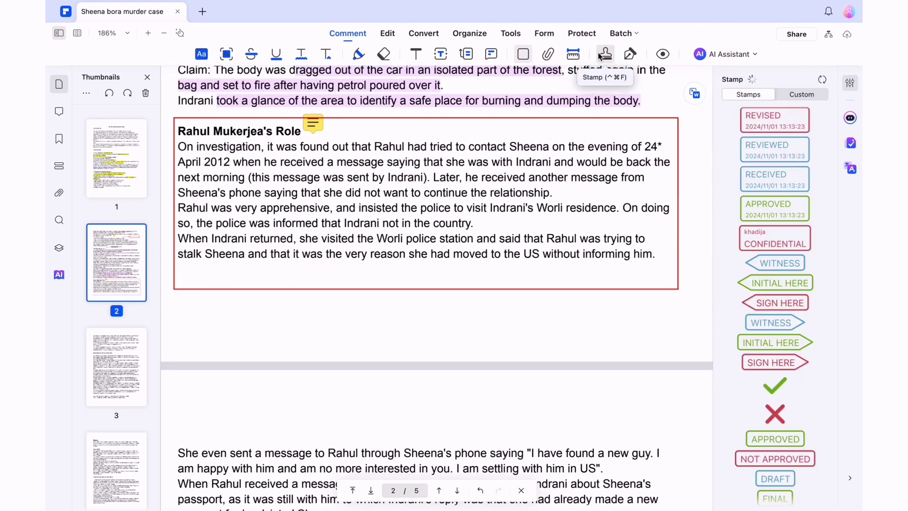
scroll(774, 284, down, 3)
scroll(775, 285, down, 5)
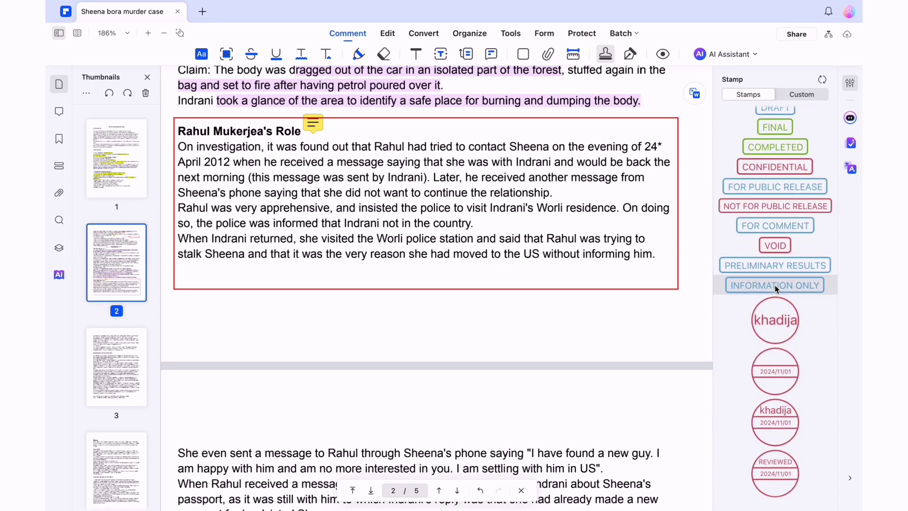
click(629, 54)
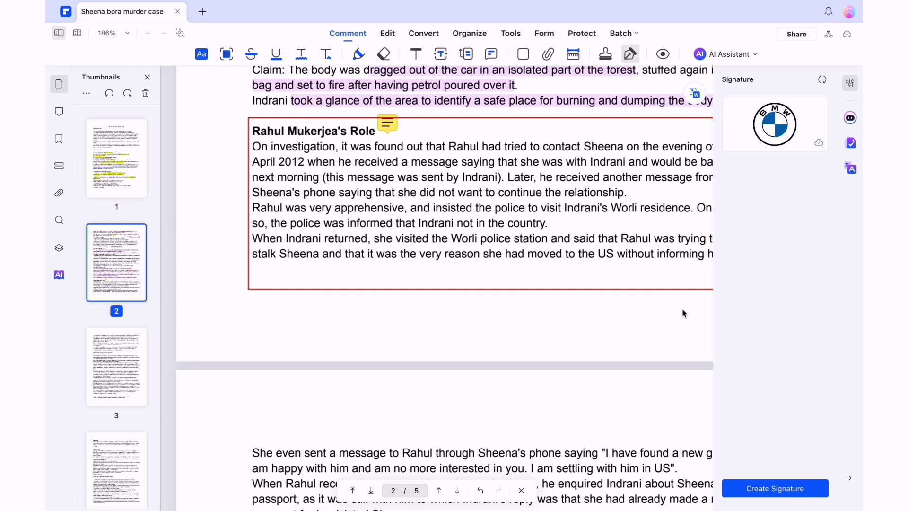
Step: Summarize the current case PDF with AI, dismiss the Knowledge Card, and read the summary
click(701, 53)
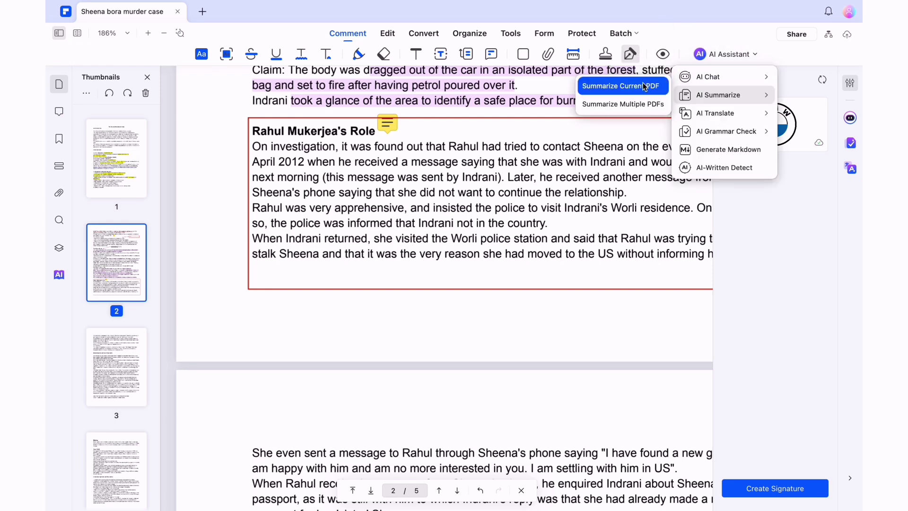
click(642, 84)
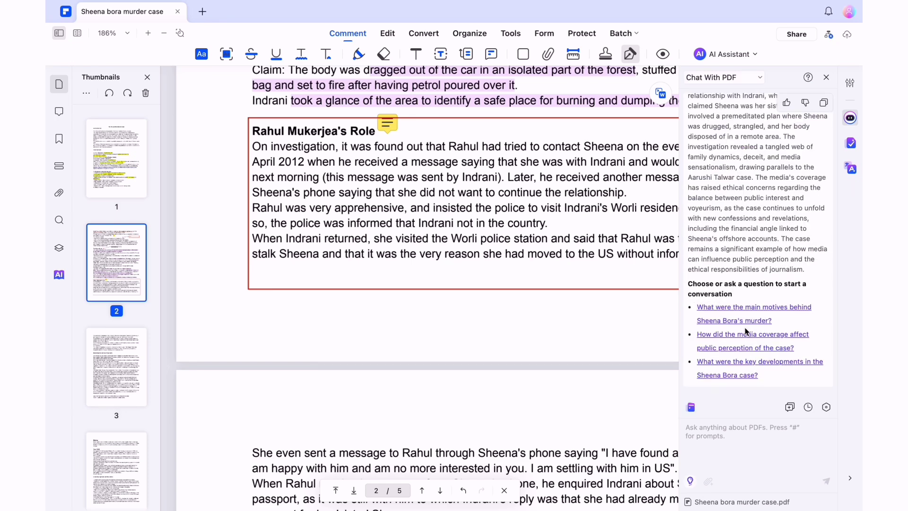
scroll(746, 219, up, 3)
scroll(745, 218, up, 2)
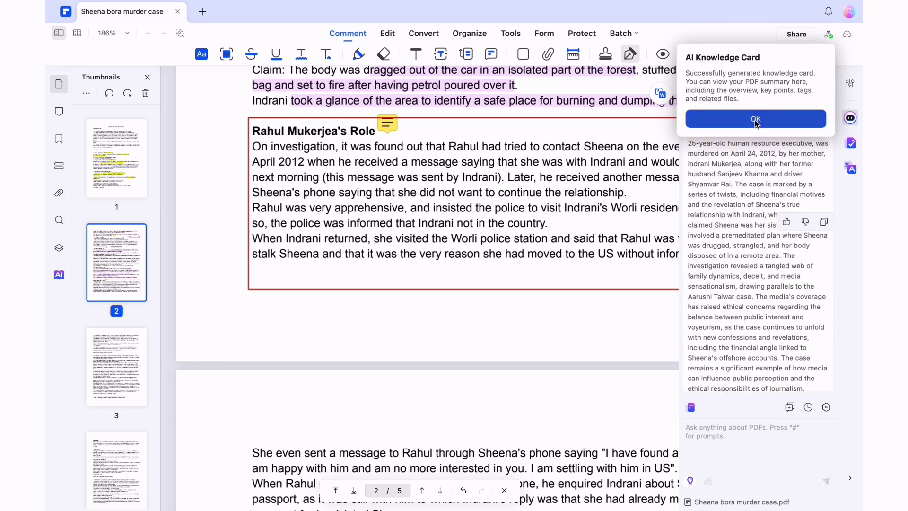
click(756, 122)
click(762, 368)
scroll(728, 237, up, 5)
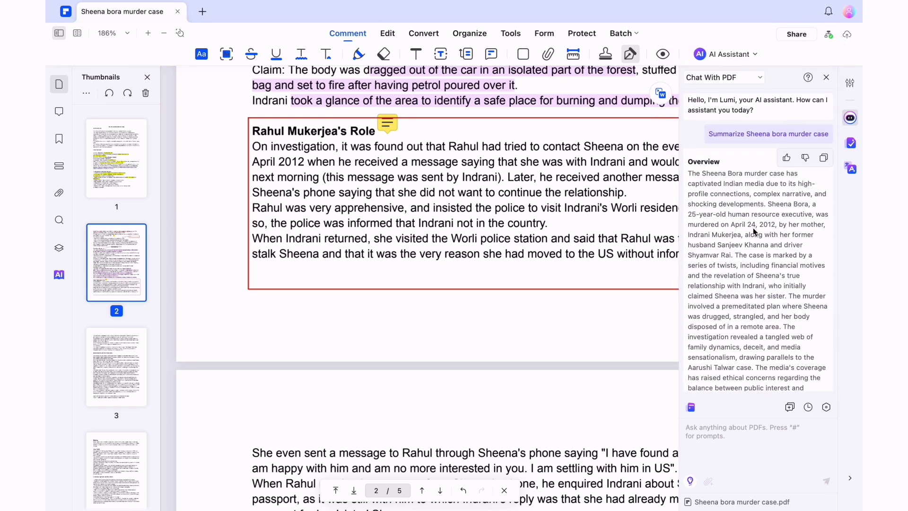
scroll(695, 162, down, 1)
scroll(766, 211, down, 2)
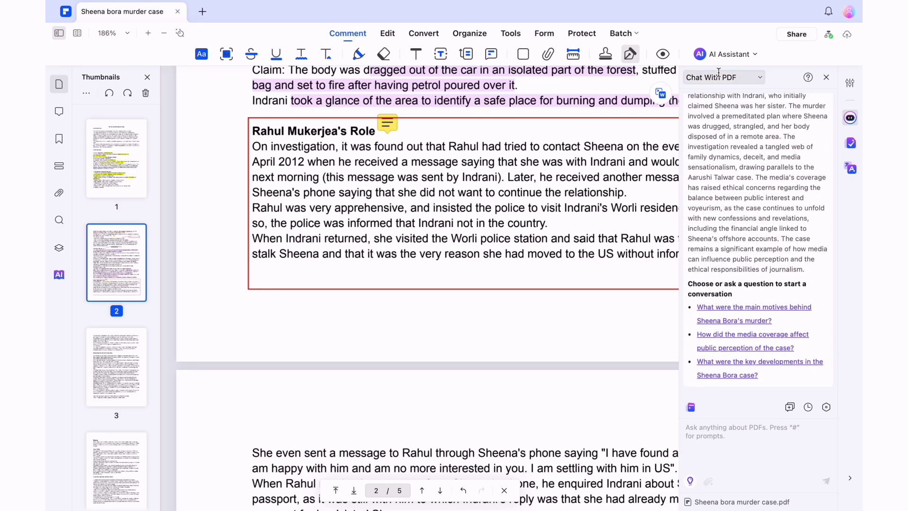
click(701, 54)
mouse_move(725, 132)
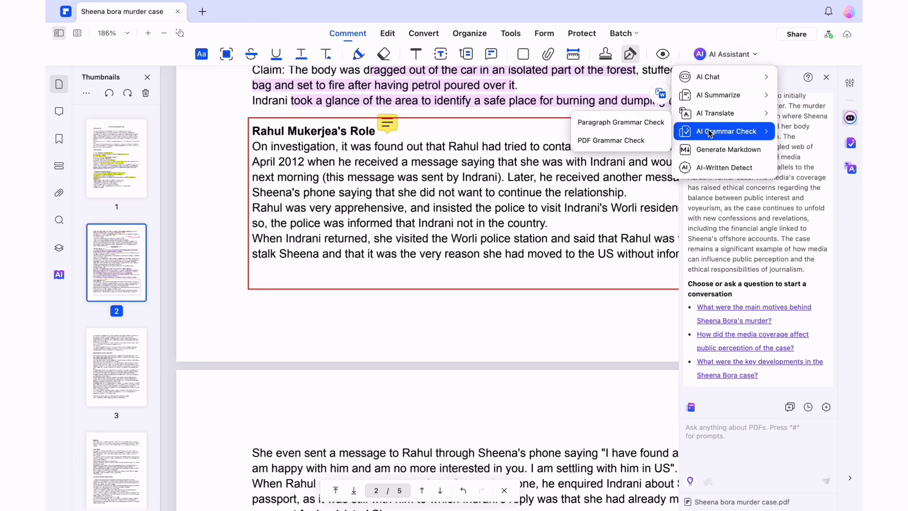
Step: Grammar-check pages 1-5 and save the corrected copy
click(614, 140)
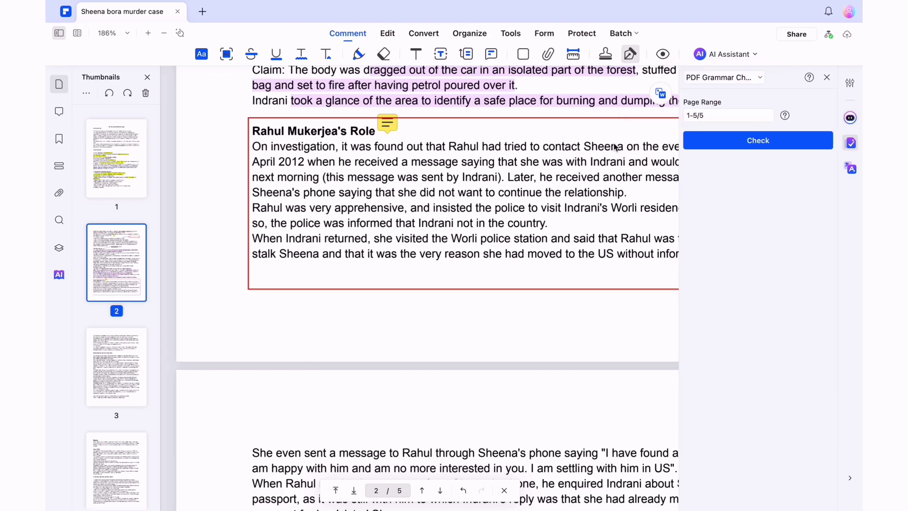
click(717, 142)
key(Return)
click(556, 293)
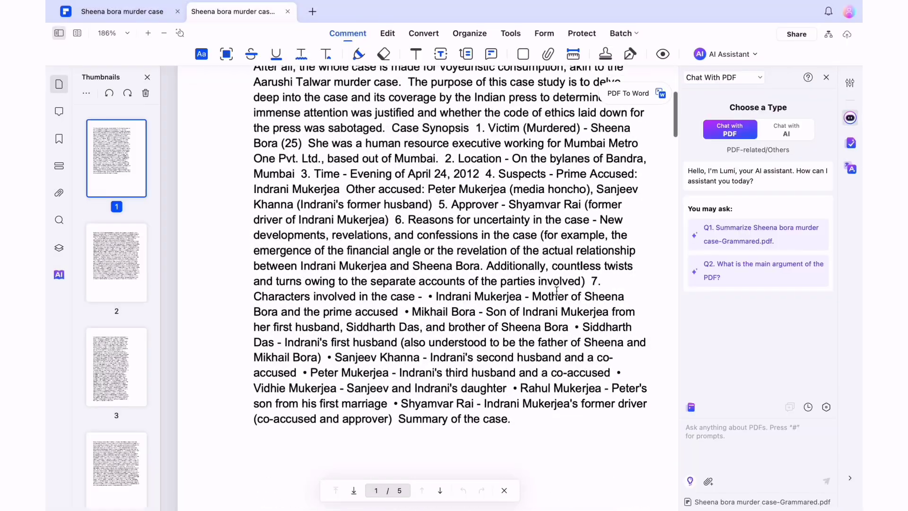
Step: Look over the corrected copy, close it, and scroll the original to page 2
scroll(557, 293, down, 10)
scroll(557, 293, down, 10)
key(ctrl+w)
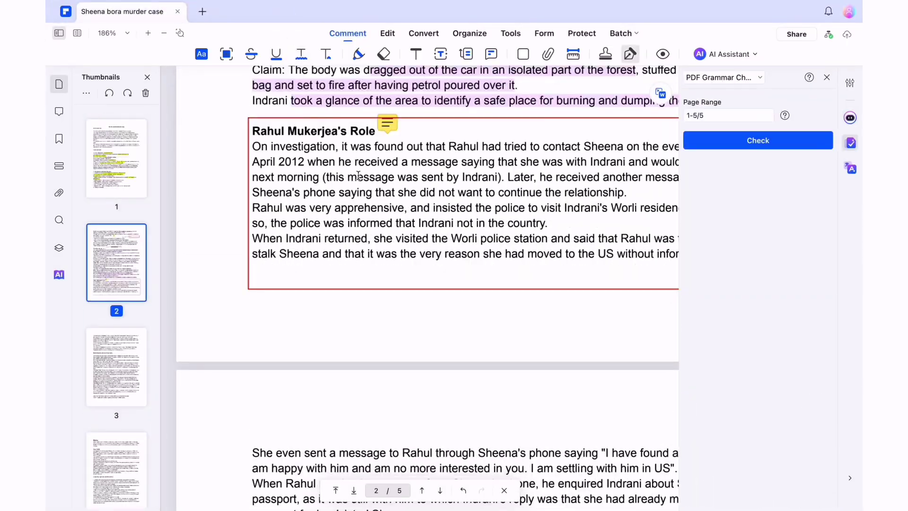
scroll(359, 178, up, 10)
scroll(358, 179, down, 5)
scroll(357, 170, down, 5)
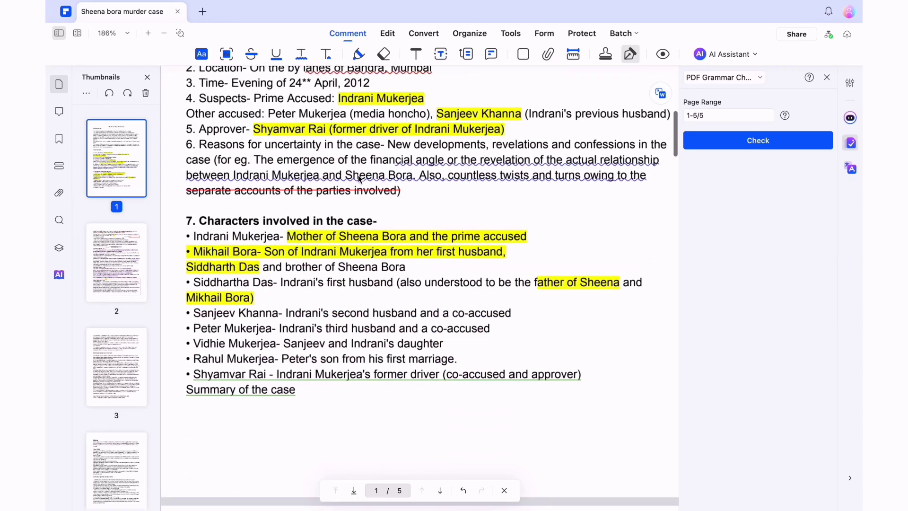
scroll(356, 163, down, 5)
scroll(355, 159, down, 5)
Step: Place an empty text box on page 2 after the line ending 'dumping the body.'
click(387, 33)
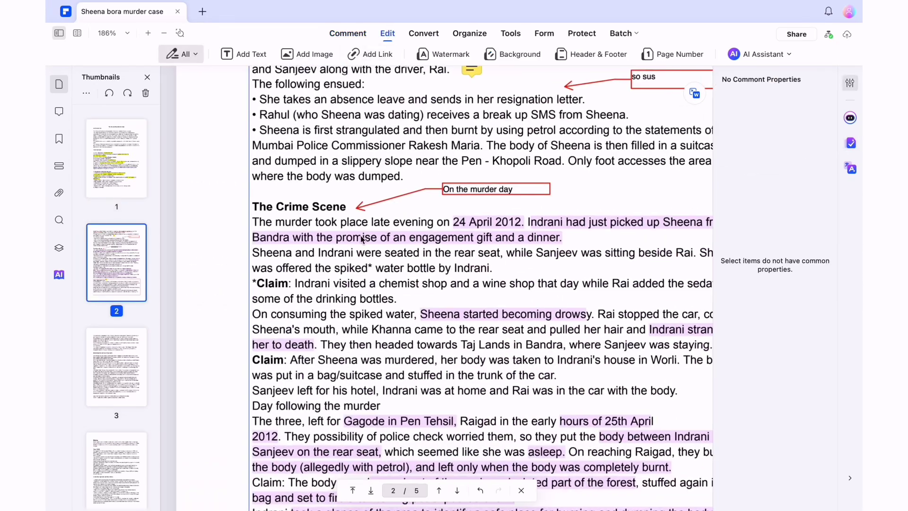
click(257, 282)
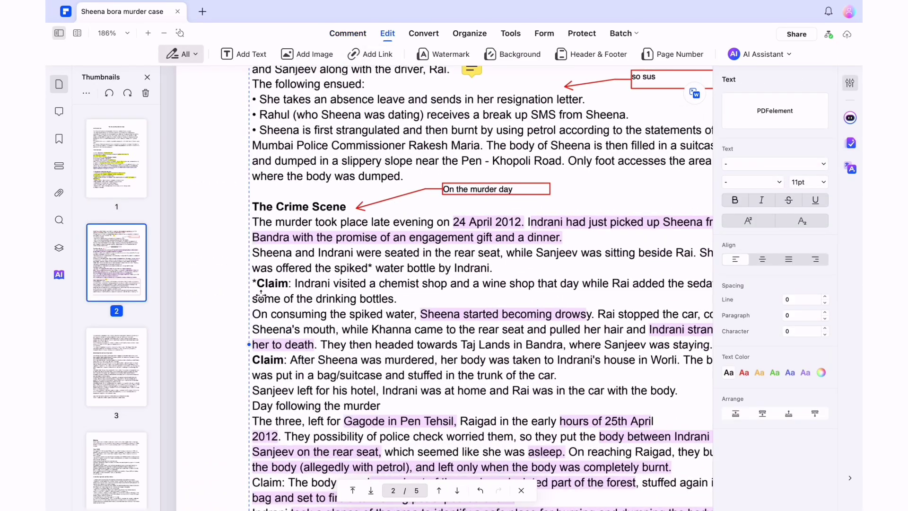
click(253, 58)
scroll(471, 221, down, 4)
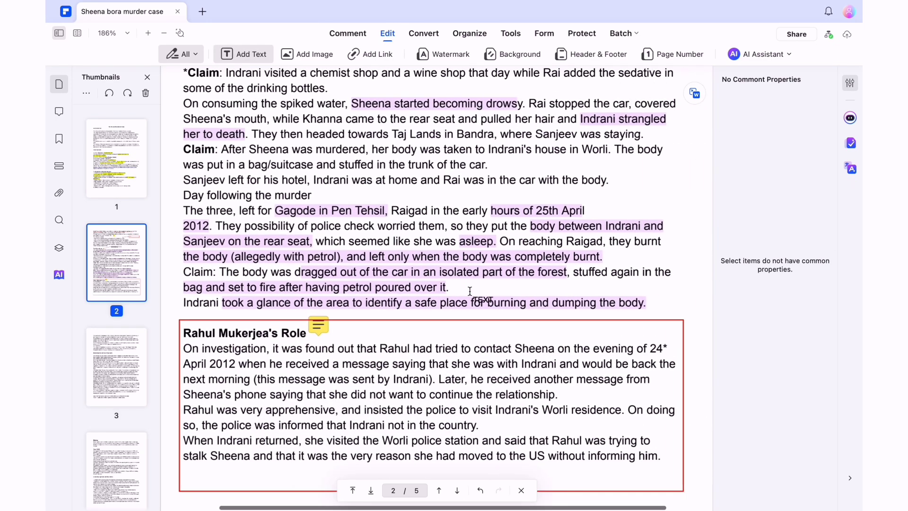
scroll(470, 284, right, 3)
click(599, 325)
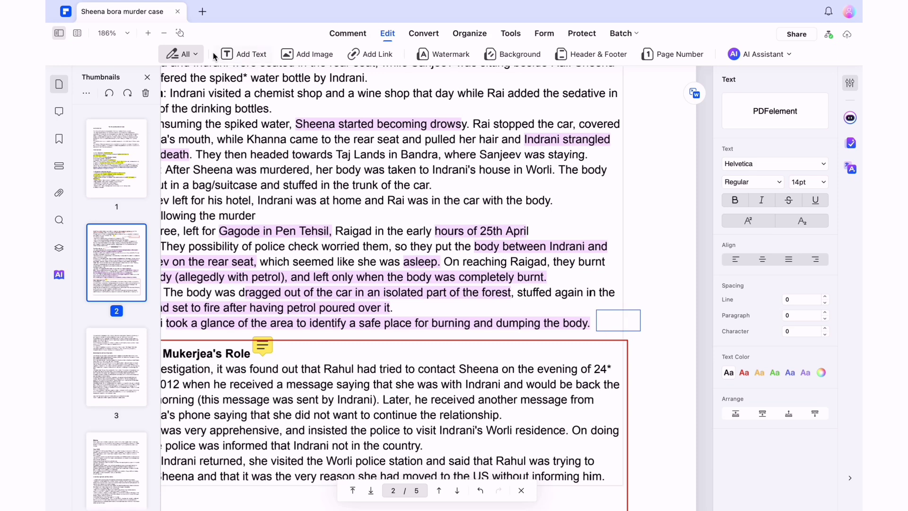
Step: Browse the extra conversion formats and the Batch Convert window, then close it
click(423, 33)
click(643, 58)
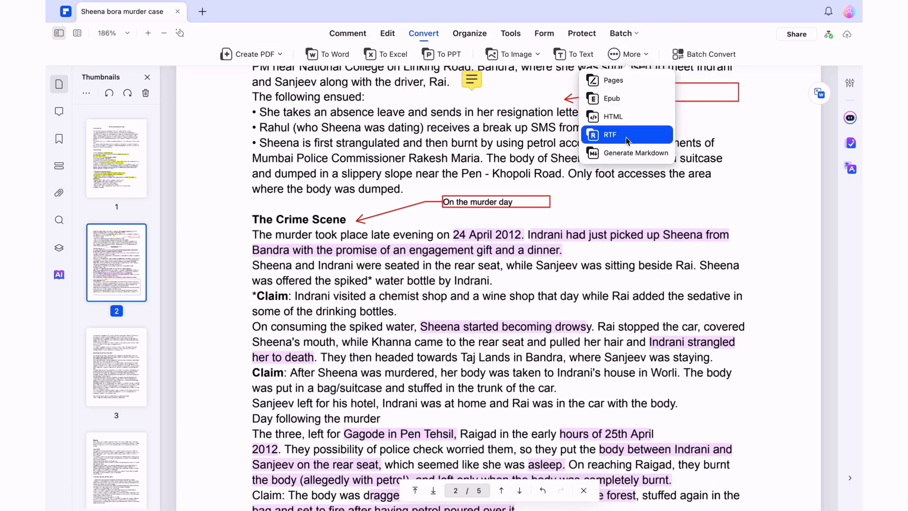
click(716, 56)
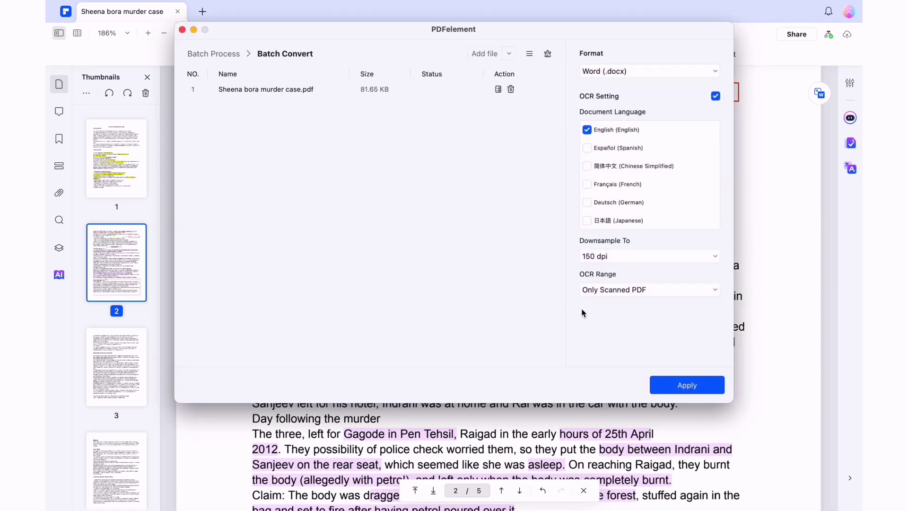
click(182, 30)
Step: Rearrange page 1 in Organize, view Form, Protect and Batch features, then return to Comment
click(456, 38)
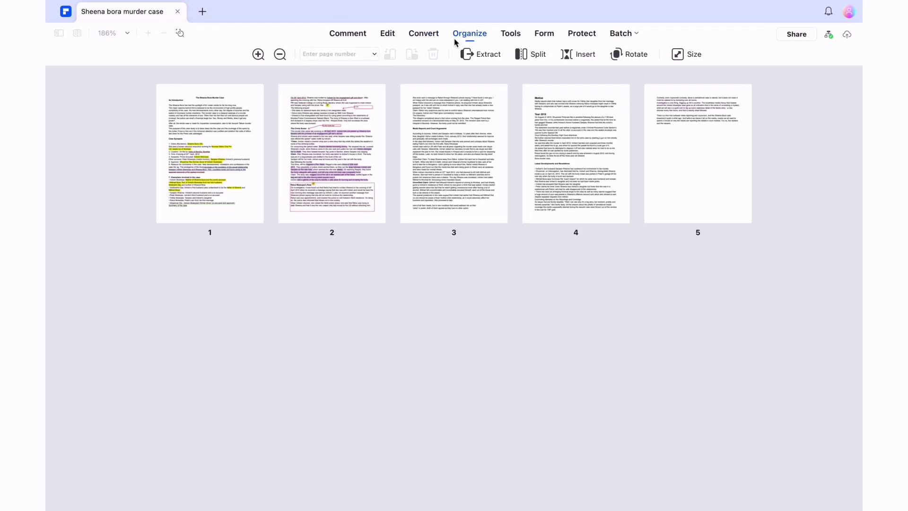
mouse_move(213, 191)
mouse_down()
mouse_move(348, 185)
mouse_move(216, 163)
mouse_up()
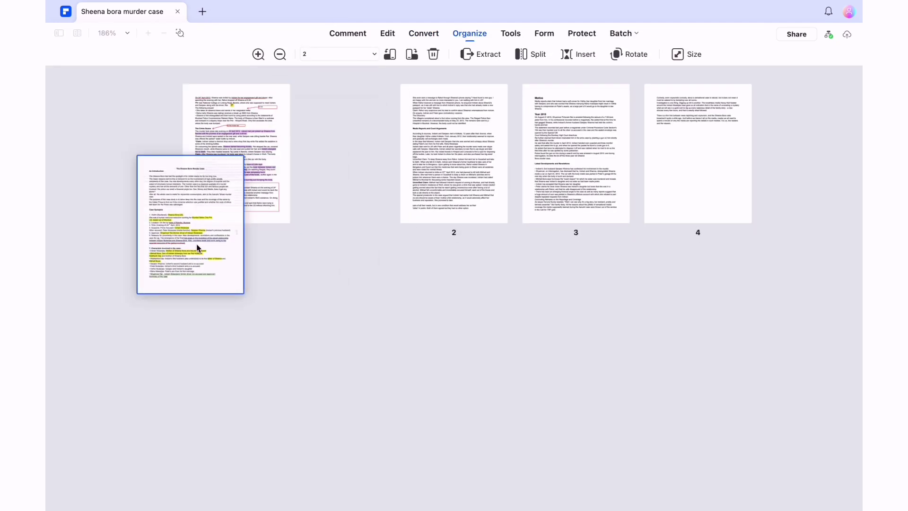
click(550, 35)
click(585, 35)
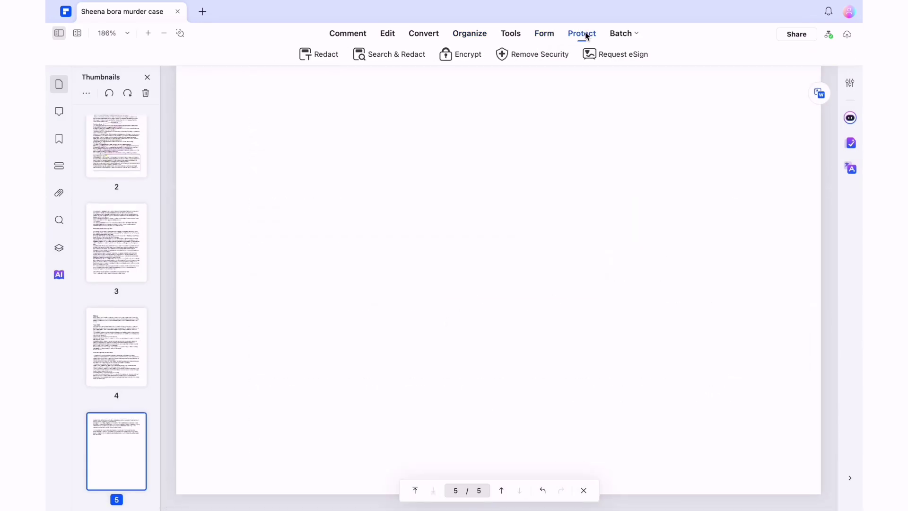
scroll(312, 370, up, 10)
scroll(312, 370, up, 15)
scroll(312, 370, up, 10)
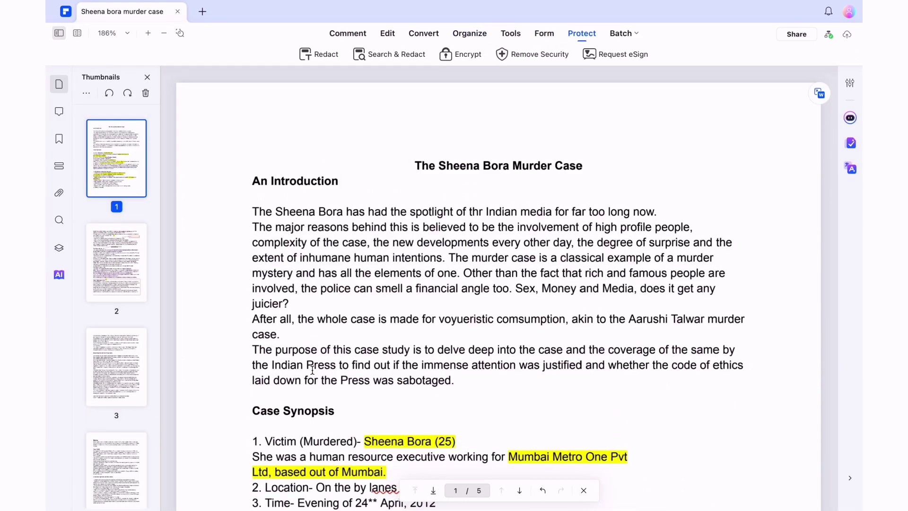
click(619, 33)
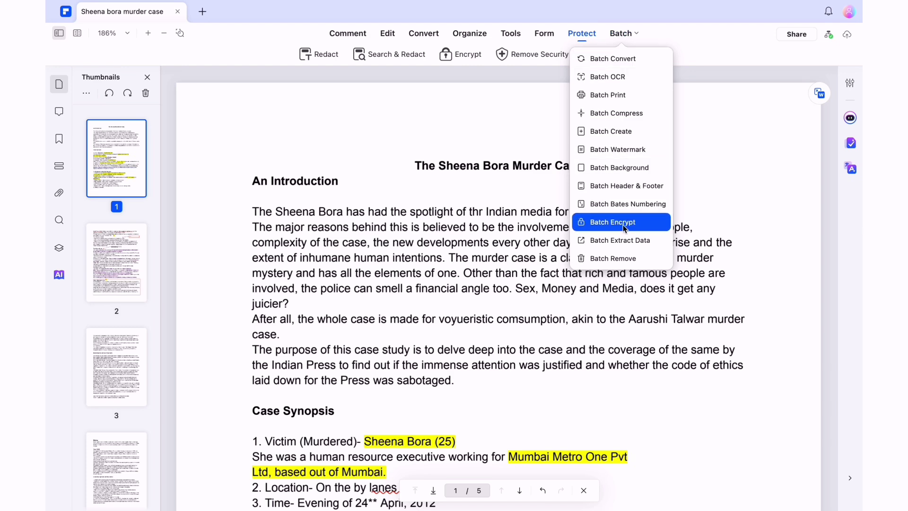
click(348, 35)
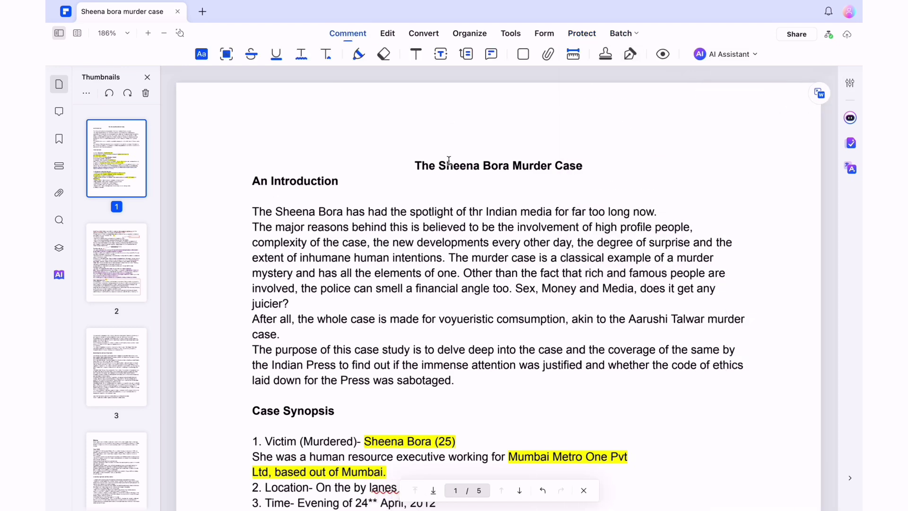
scroll(472, 284, down, 5)
Step: Ask the PDF chat how the case came out and who the accused were
click(720, 54)
text(how did this case came ou)
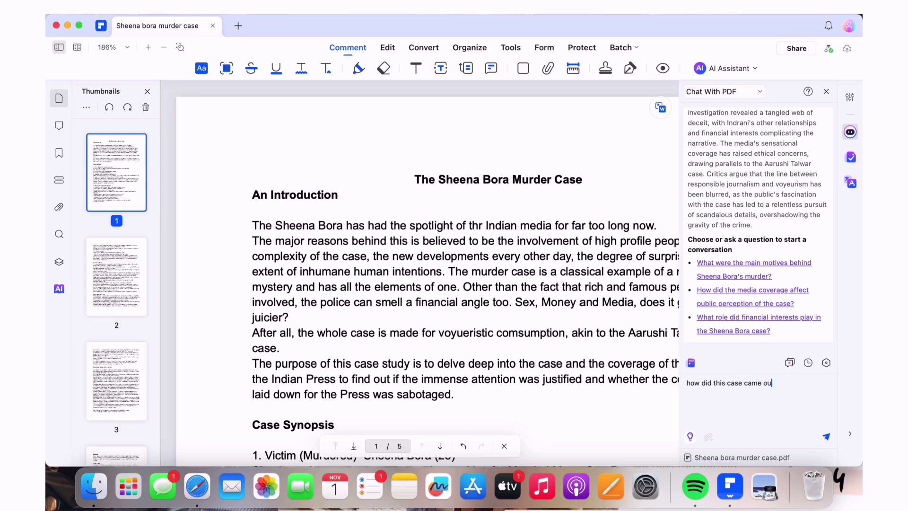
text(who was t)
key(Return)
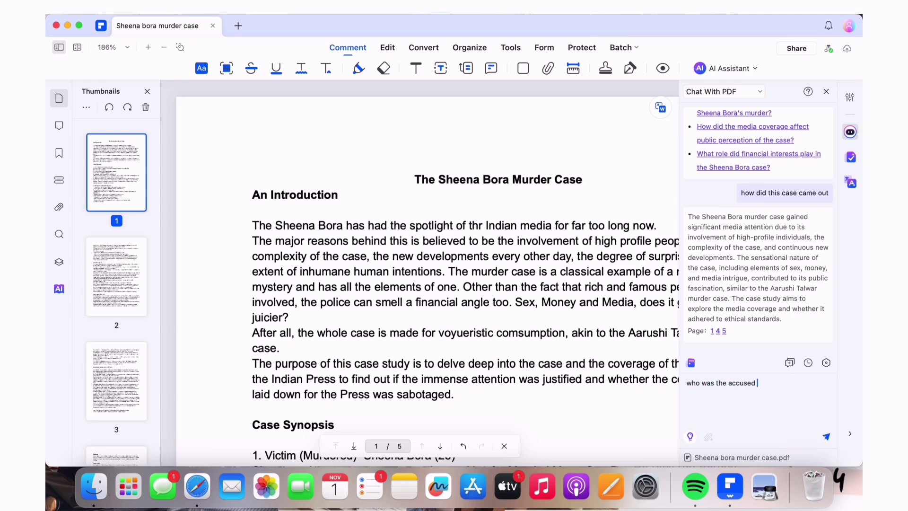
key(Return)
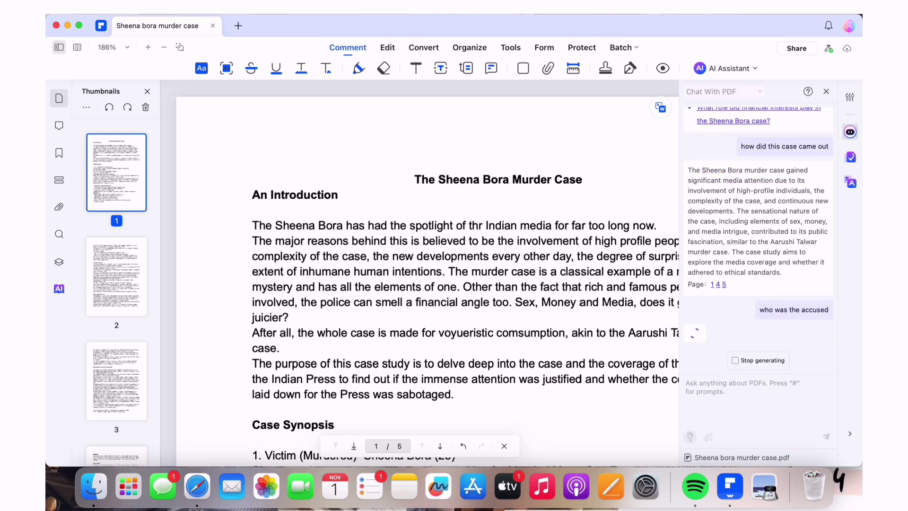
scroll(577, 336, down, 10)
scroll(578, 338, down, 10)
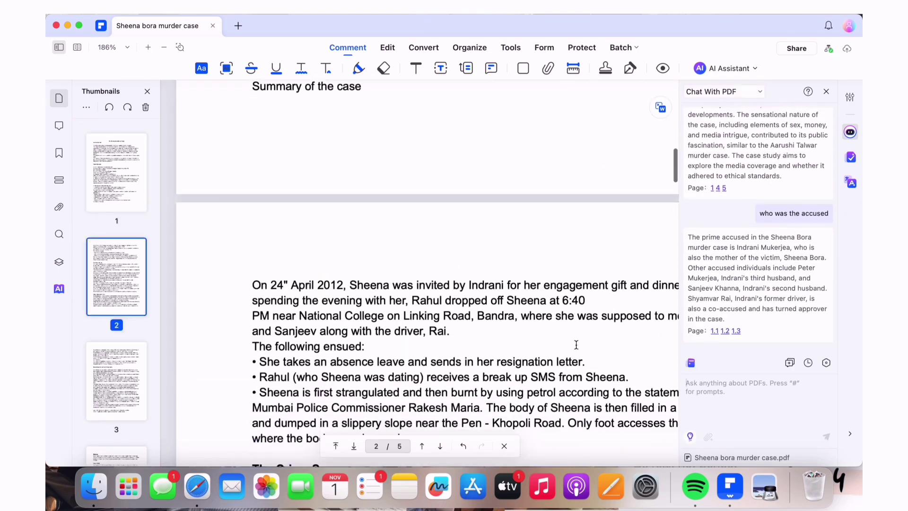
scroll(575, 345, down, 10)
scroll(576, 344, down, 10)
scroll(576, 344, down, 3)
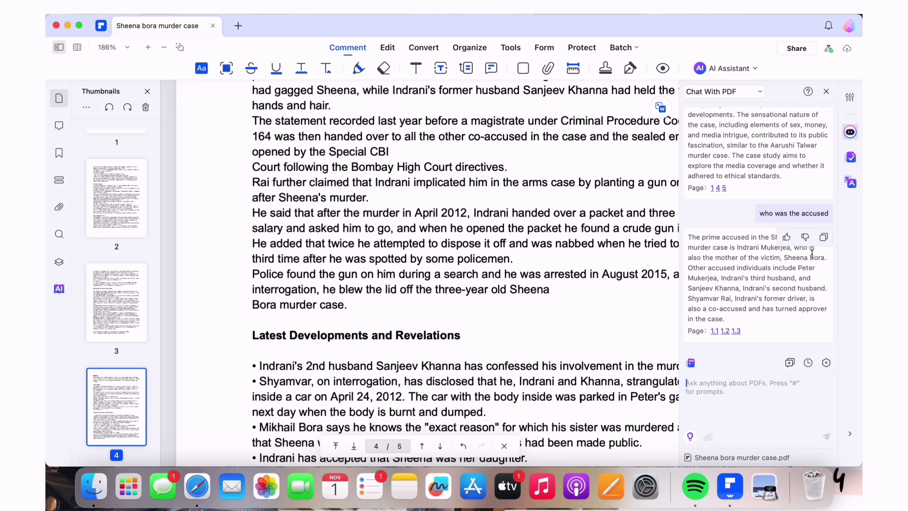
Step: Translate the whole case PDF into Japanese and save the translated file
click(728, 68)
mouse_move(715, 126)
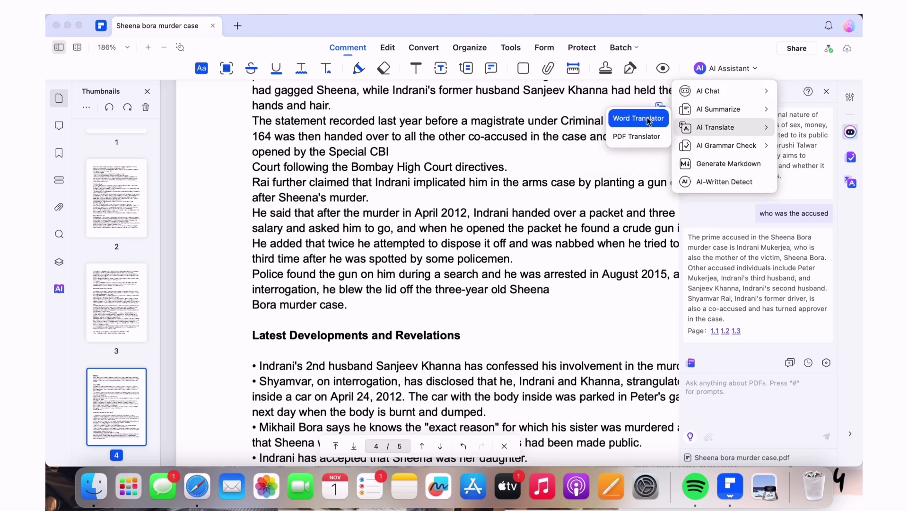
click(643, 137)
click(720, 185)
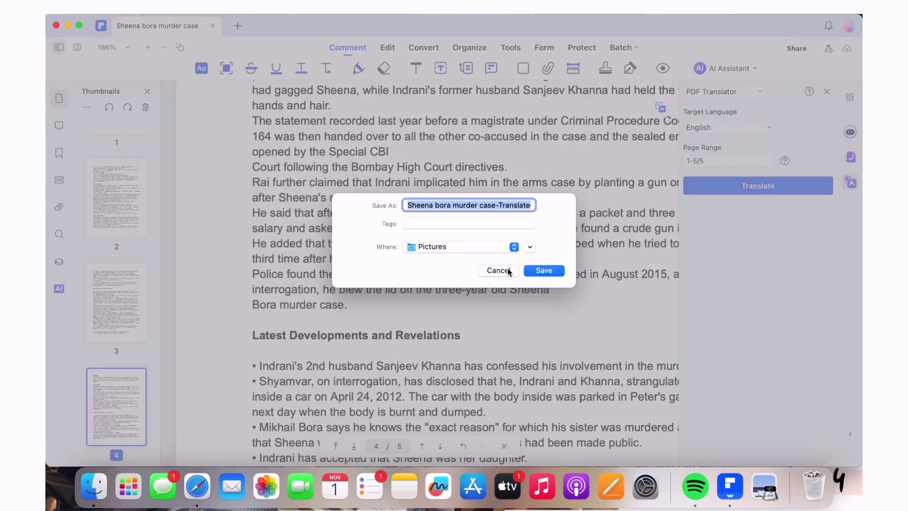
click(497, 270)
click(745, 128)
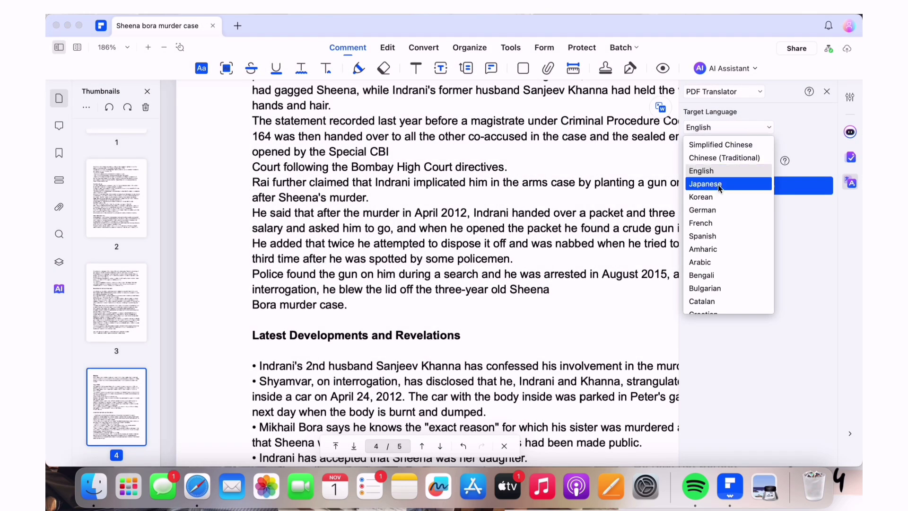
click(718, 184)
click(543, 269)
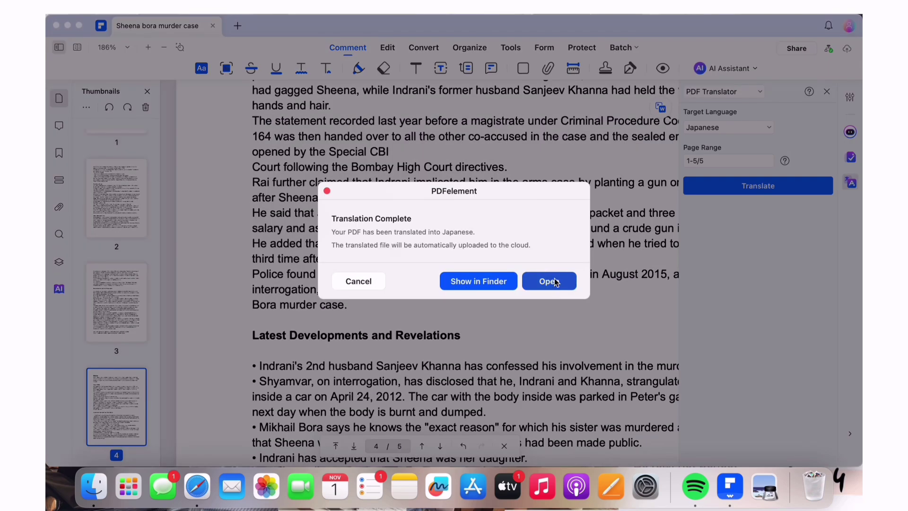
Step: Scroll through the finished Japanese translation, then close it
click(557, 282)
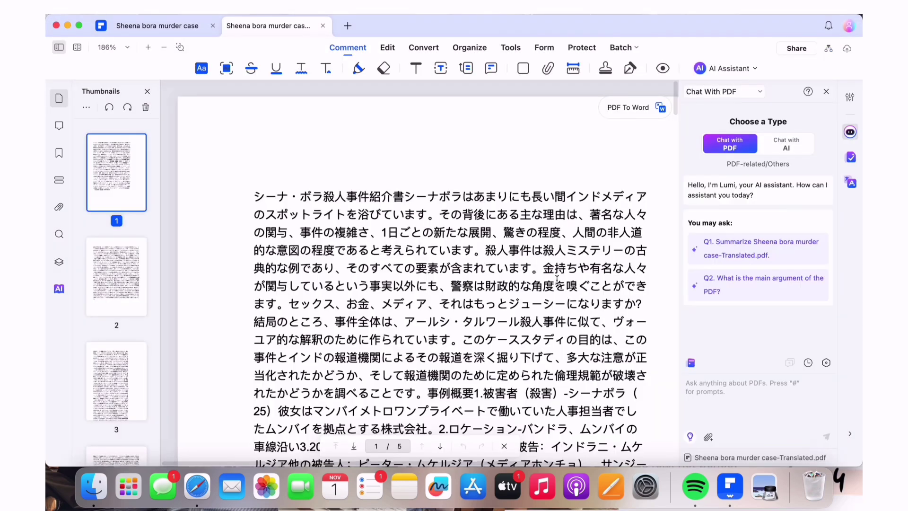
scroll(477, 288, down, 5)
scroll(477, 287, down, 5)
scroll(477, 287, down, 5)
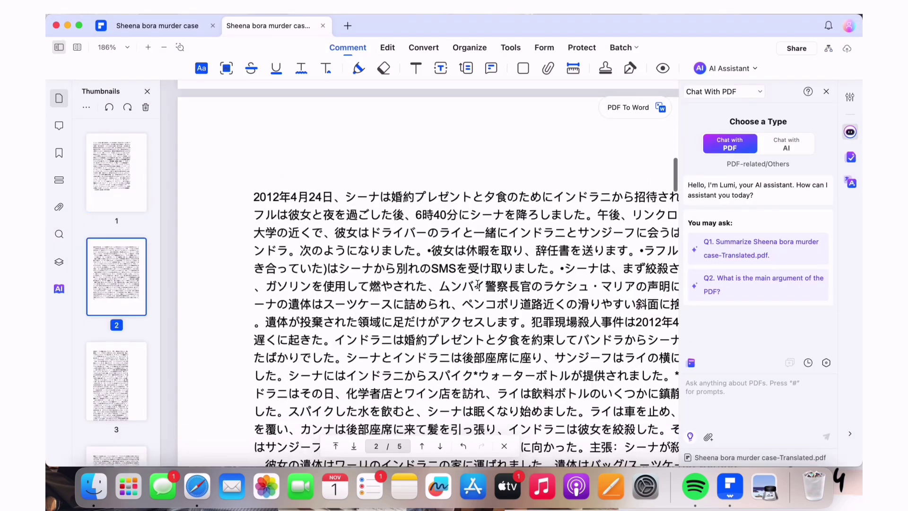
scroll(477, 287, down, 5)
scroll(477, 287, down, 5)
scroll(477, 287, down, 3)
scroll(477, 288, up, 5)
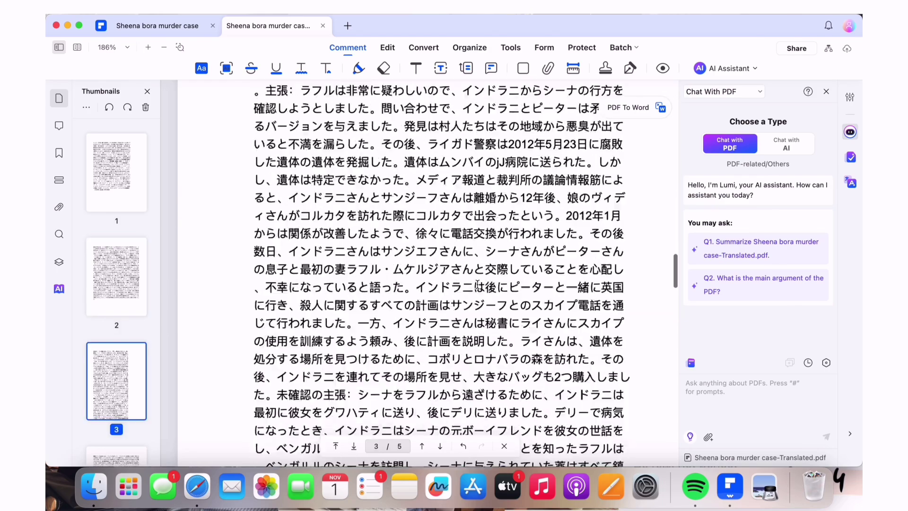
scroll(477, 287, up, 5)
scroll(477, 303, up, 5)
scroll(476, 324, up, 5)
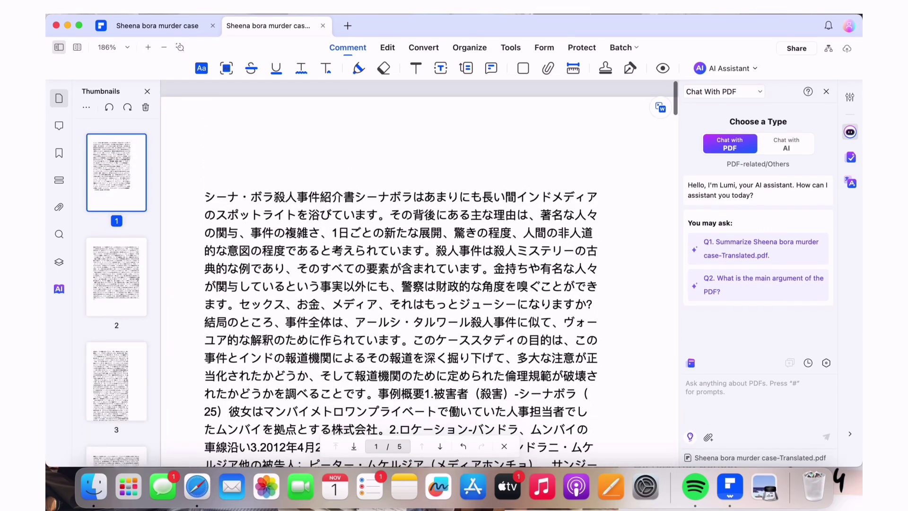
click(323, 26)
Step: Close the case document and browse the template collection
click(213, 25)
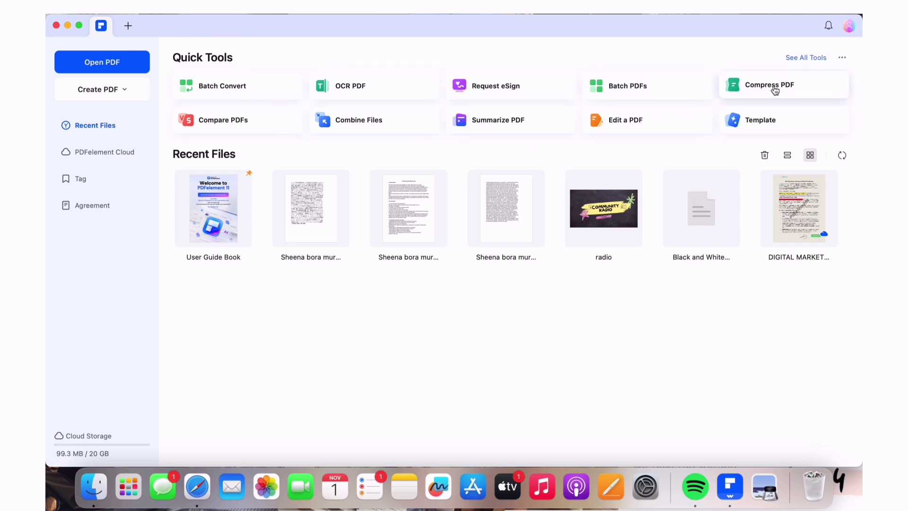
click(757, 122)
scroll(562, 159, down, 2)
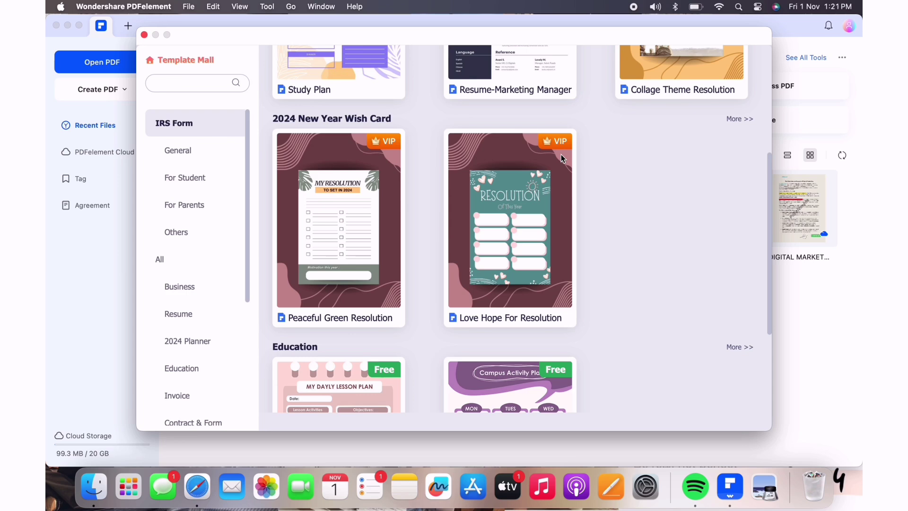
scroll(562, 159, down, 4)
scroll(562, 159, up, 6)
Step: Preview the Study Plan, Daily Lesson Plan and Weekly Lesson Plan templates
click(336, 185)
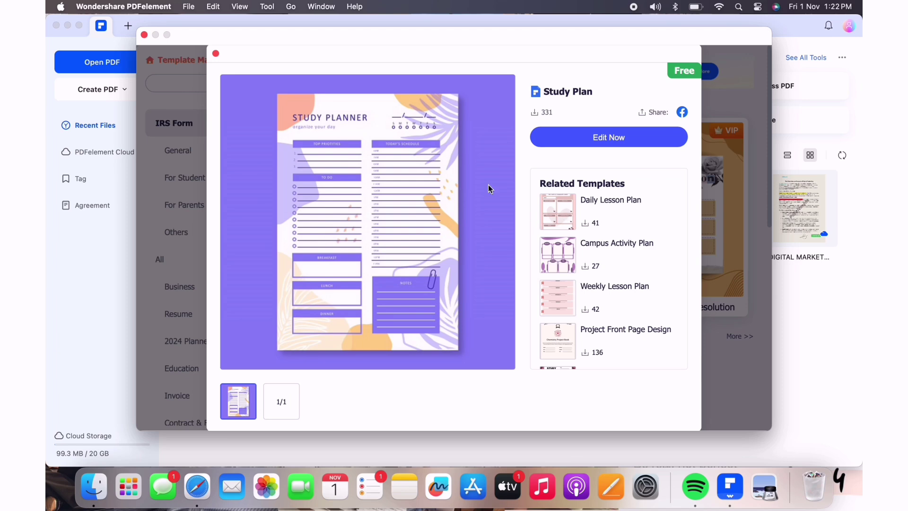
click(560, 215)
click(569, 254)
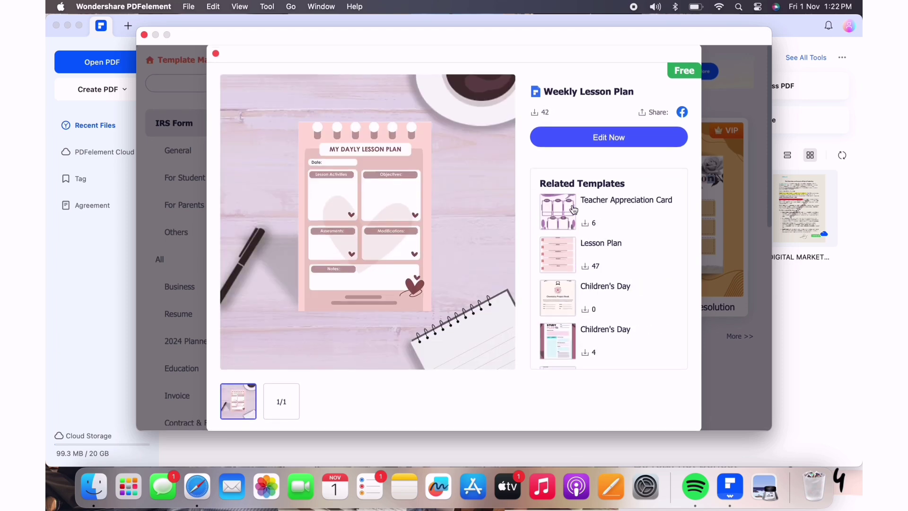
click(216, 54)
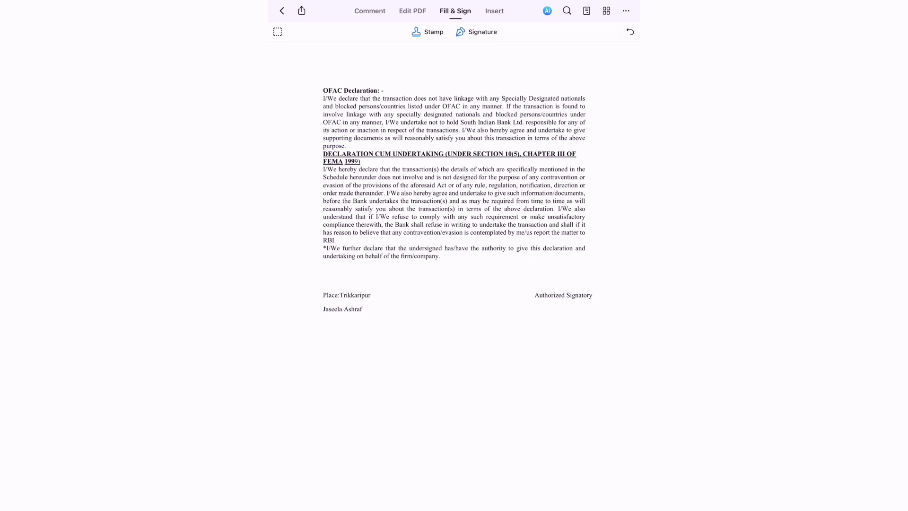
Step: Draw a signature, place it above Authorized Signatory, and shrink it to about half size
click(476, 31)
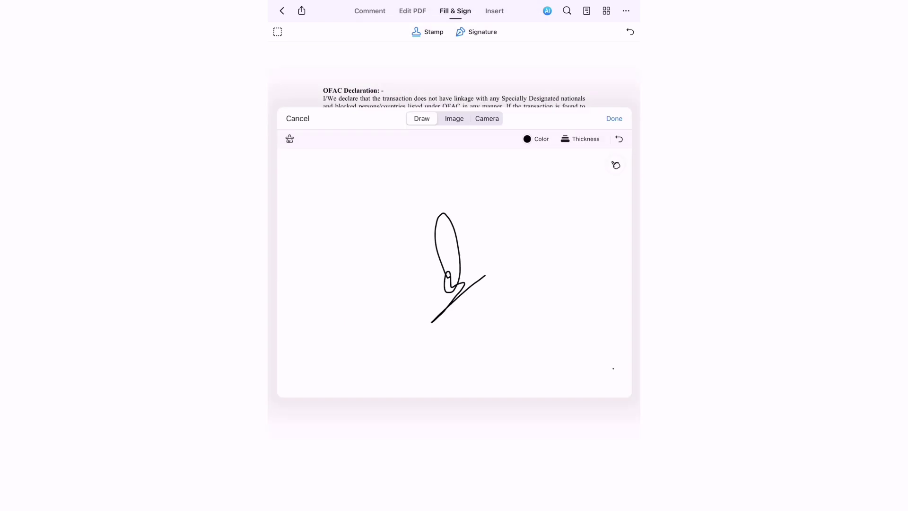
click(614, 118)
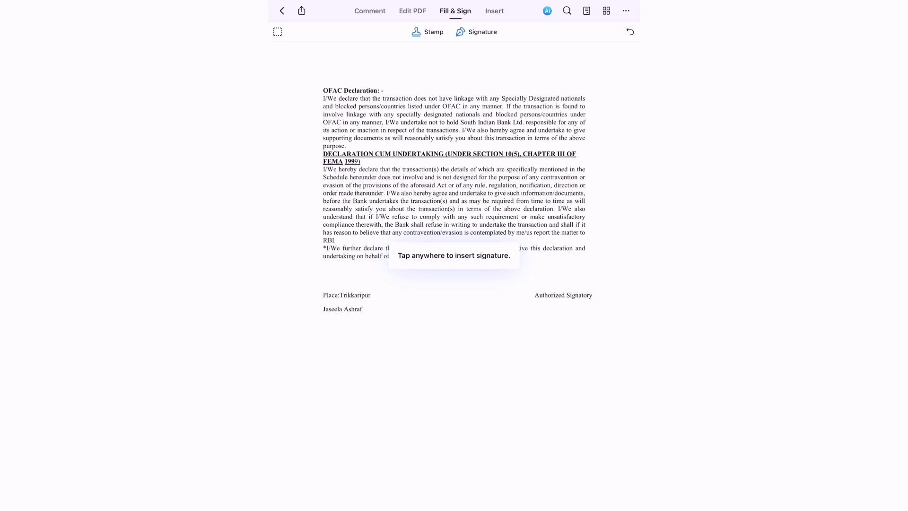
click(543, 271)
drag(525, 267, 527, 281)
scroll(548, 378, up, 3)
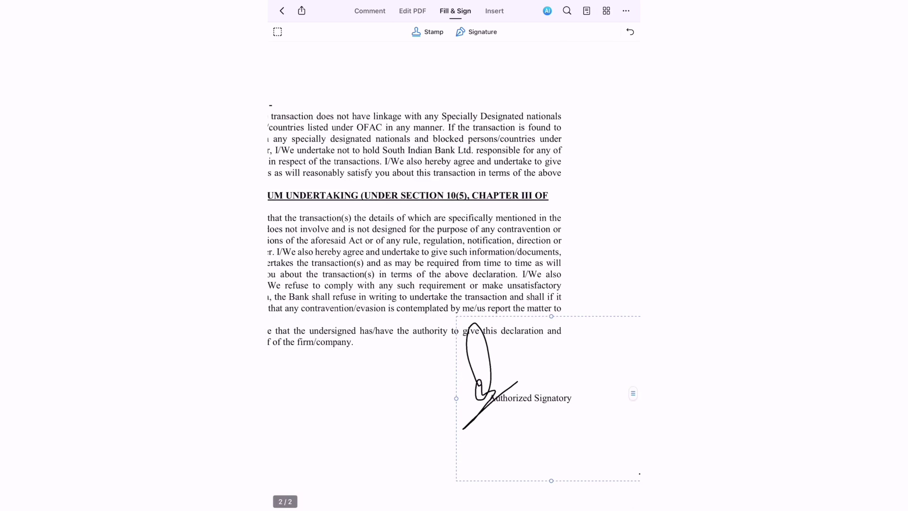
drag(639, 473, 591, 428)
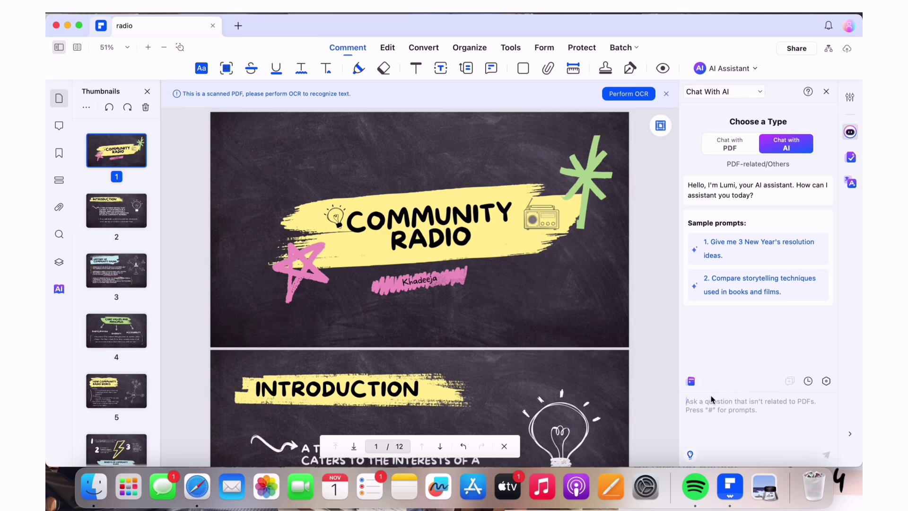
Step: Ask the AI chat 'who invented radio' and read its answer
text(who invented radio)
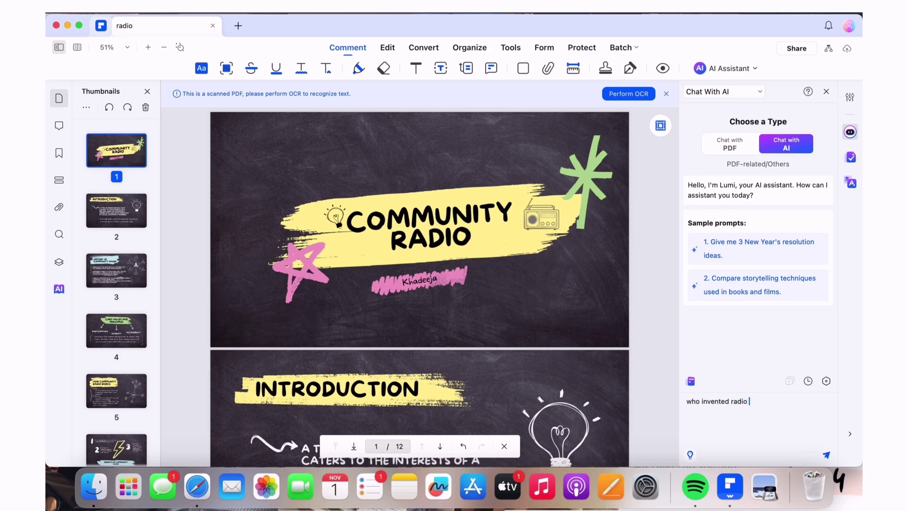
key(Return)
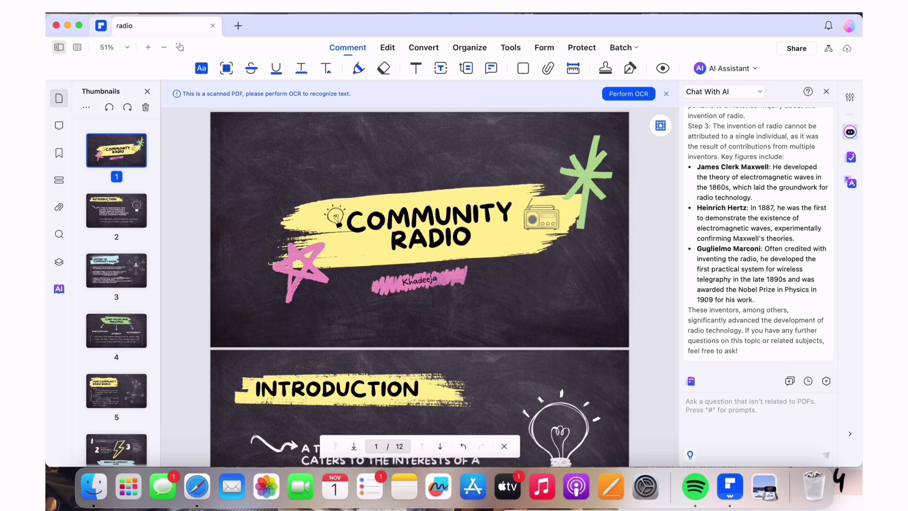
mouse_move(757, 234)
scroll(373, 252, down, 5)
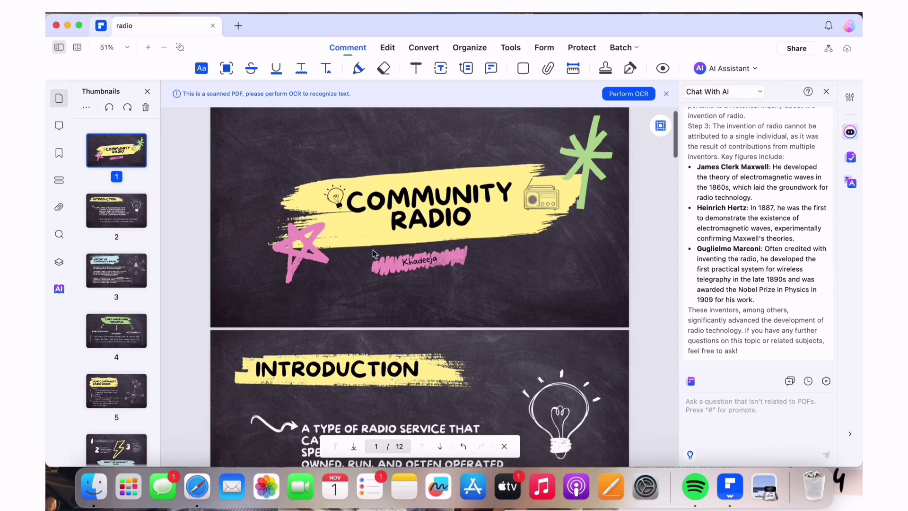
Step: Run OCR text recognition on all pages of the Community Radio slides
scroll(373, 252, down, 3)
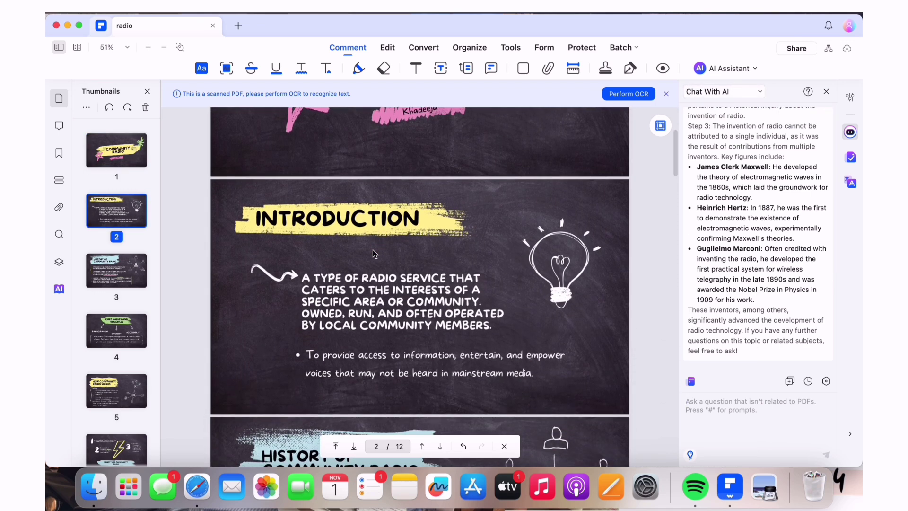
click(630, 94)
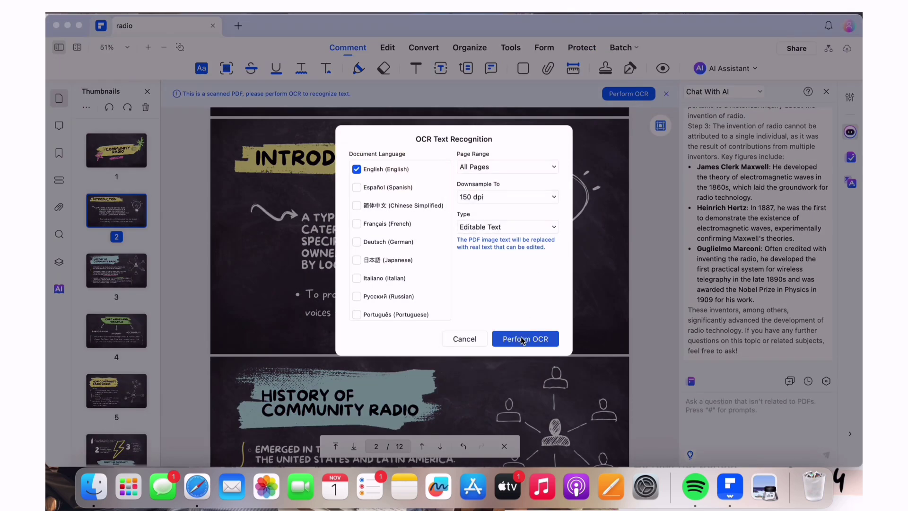
click(523, 339)
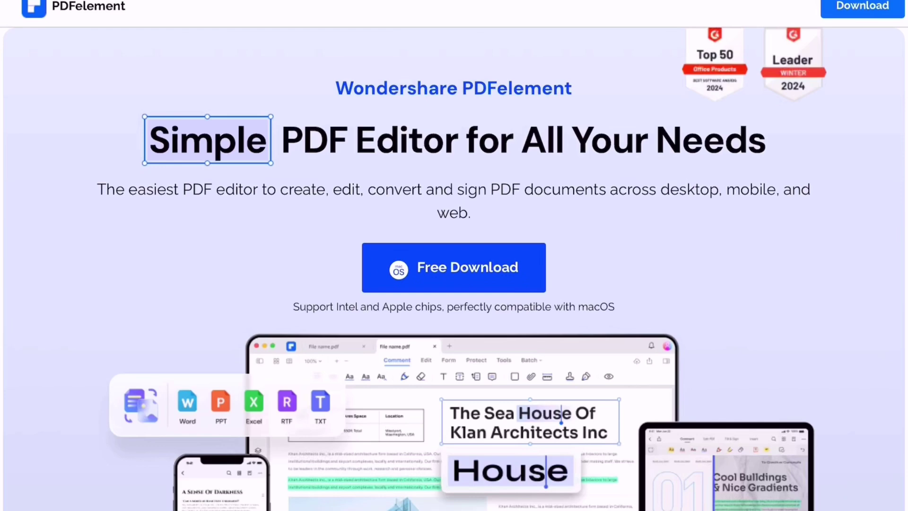